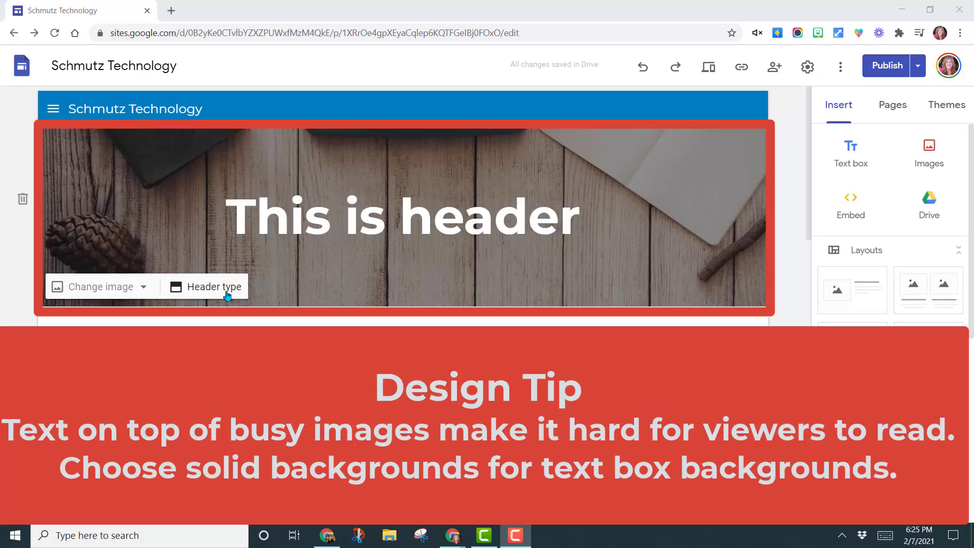
Step: Try the Title only type on the page header and return it to Banner
left_click(227, 288)
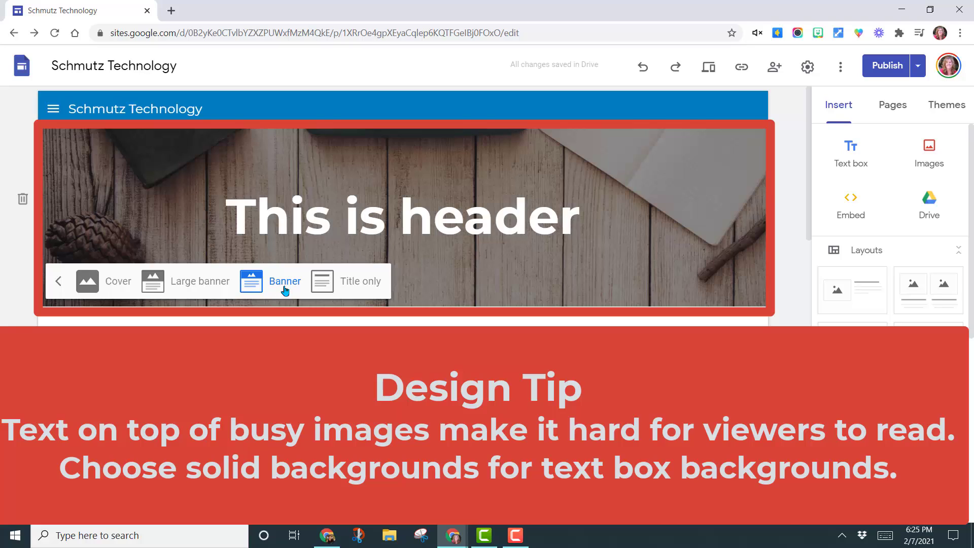
left_click(365, 283)
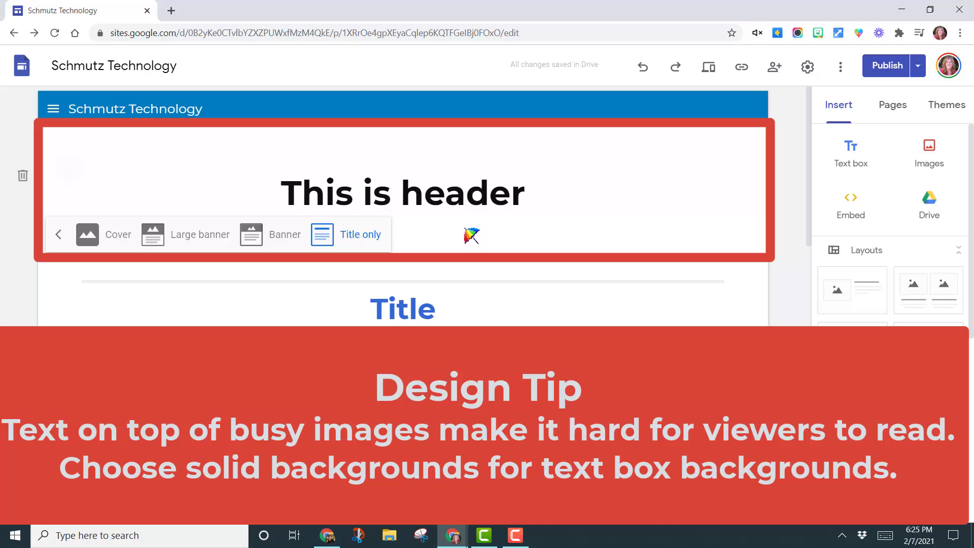
left_click(300, 236)
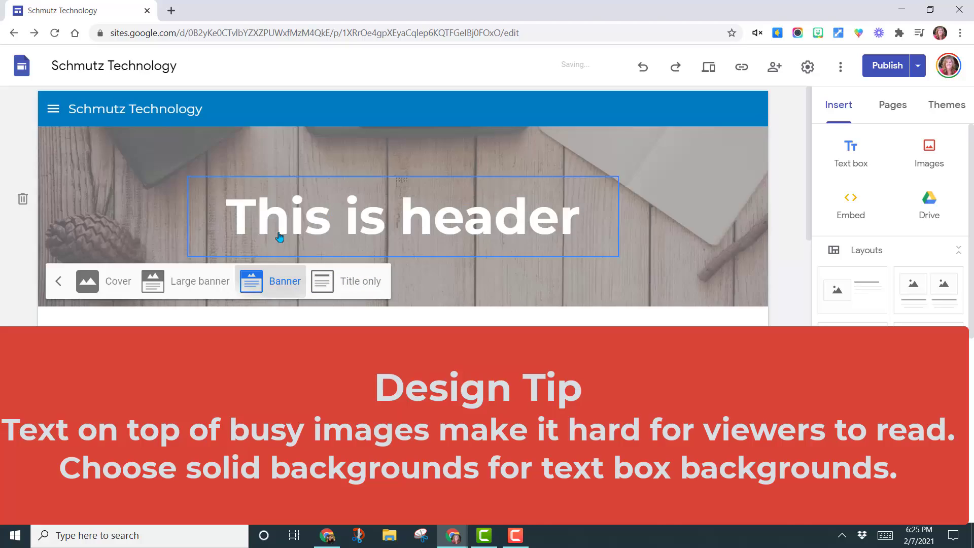
left_click(461, 284)
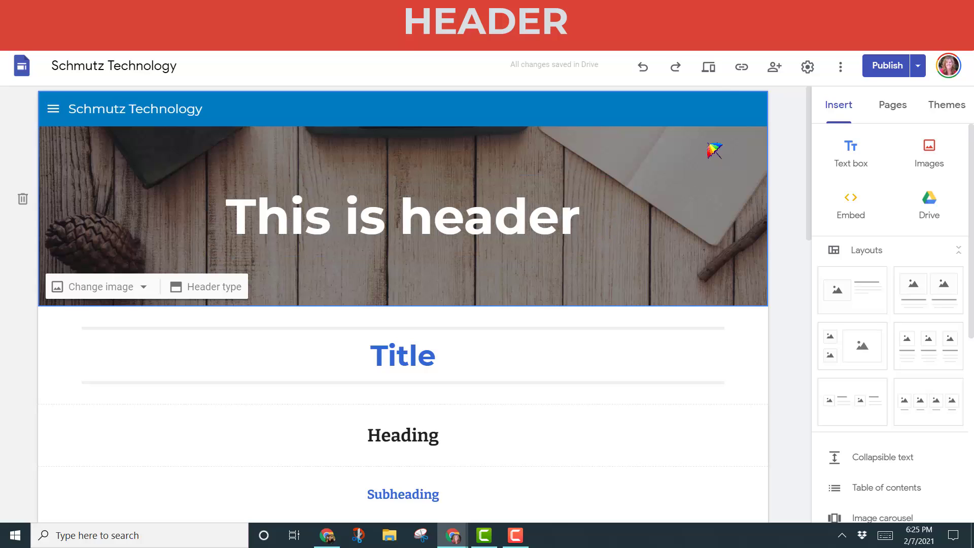
Step: Preview the page in phone, tablet and large-screen sizes to compare how the header displays, and return to editing
left_click(712, 68)
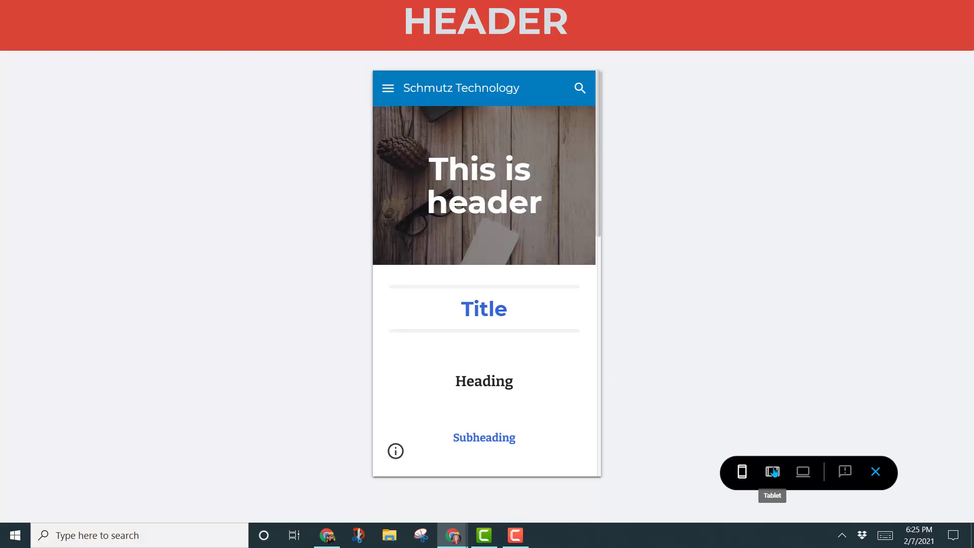
left_click(773, 472)
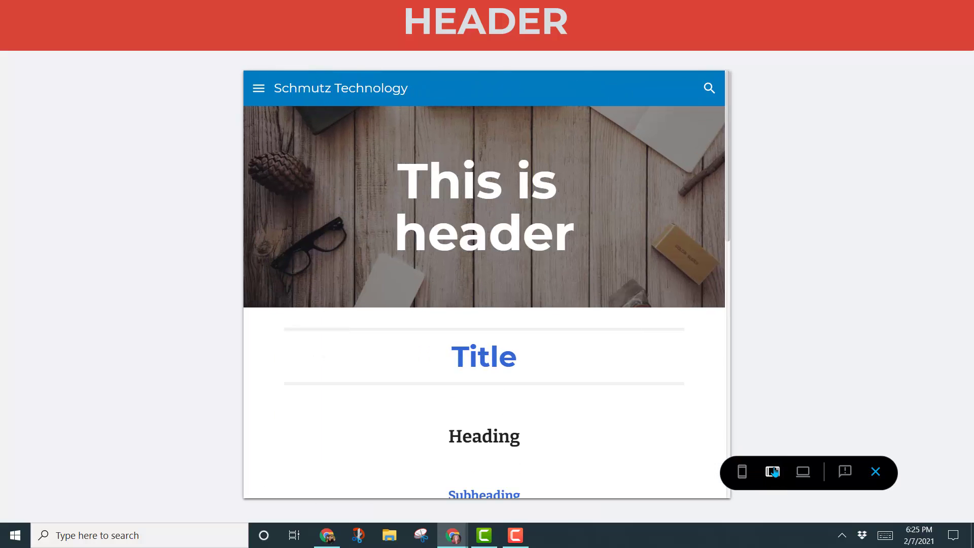
left_click(806, 472)
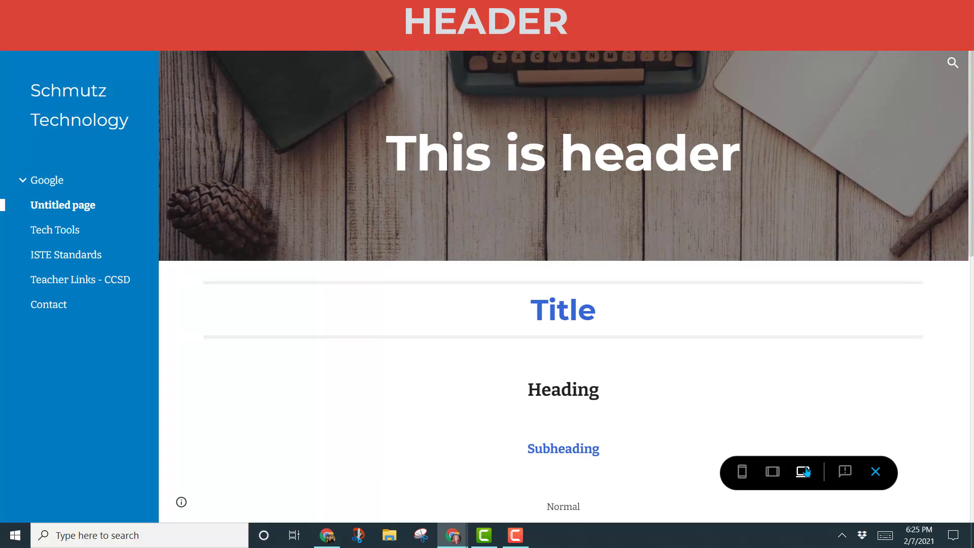
left_click(742, 473)
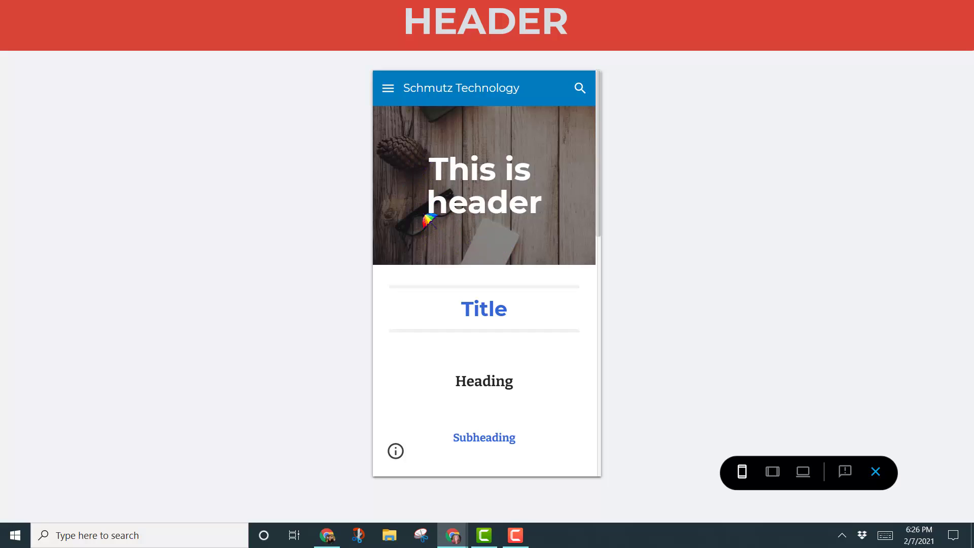
left_click(878, 472)
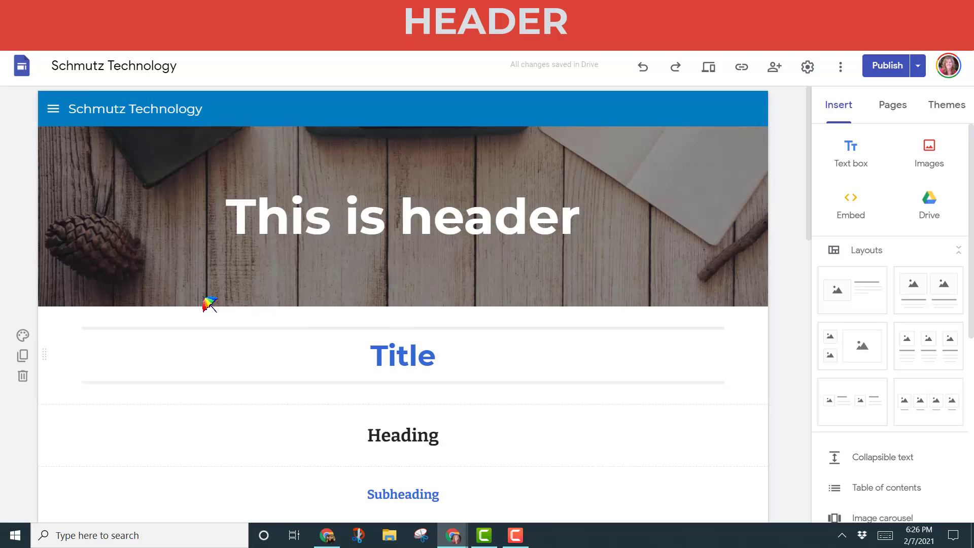
Step: Try the Large banner and Cover types on the page header and return it to Banner
left_click(208, 293)
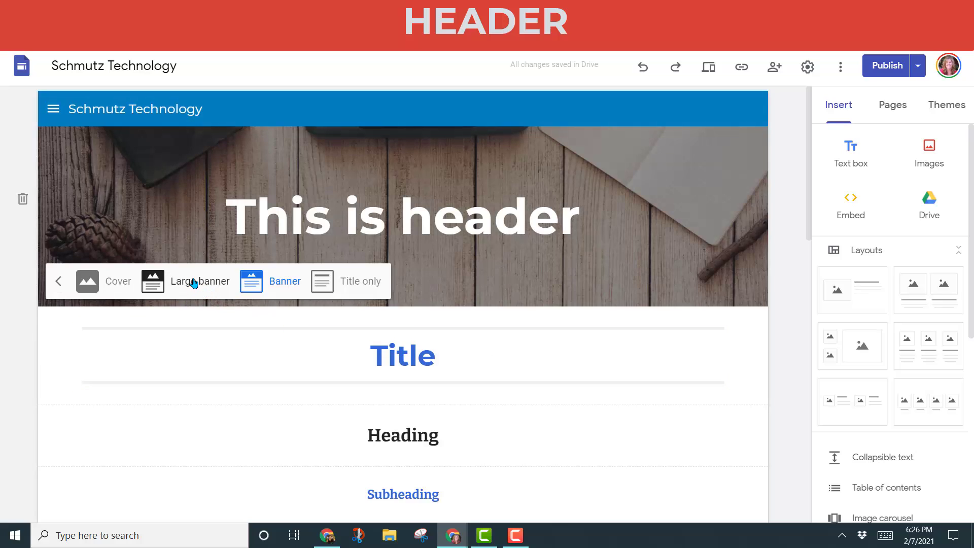
left_click(194, 282)
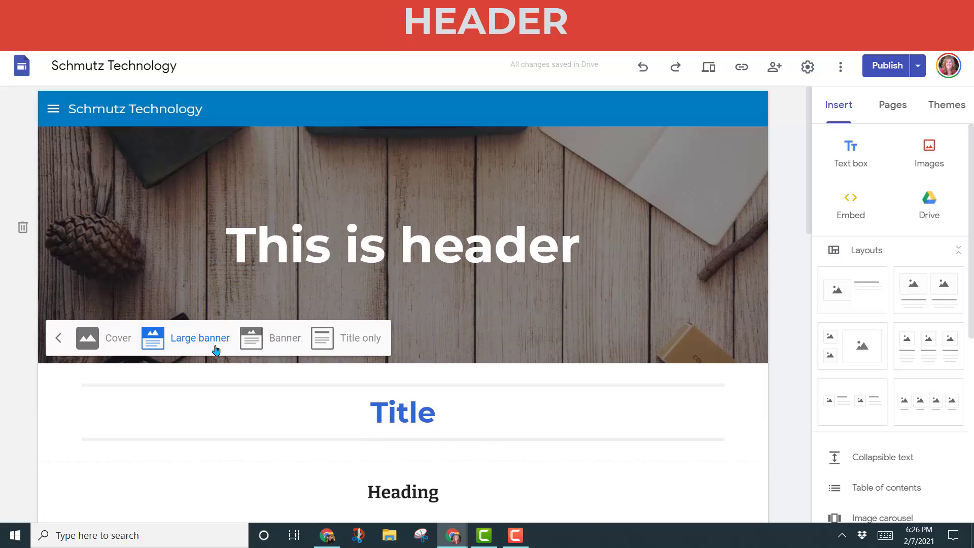
left_click(120, 343)
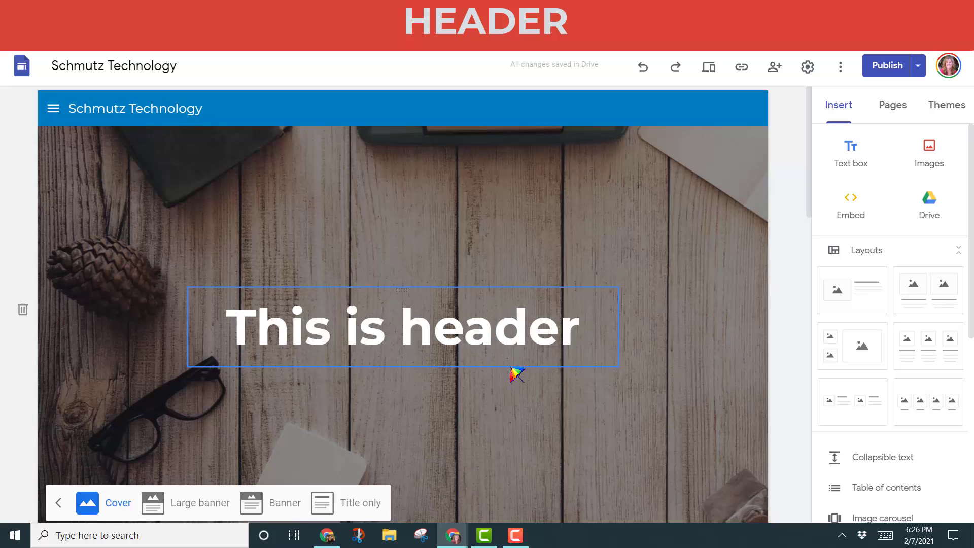
scroll(511, 375, "down", 6)
scroll(511, 389, "up", 5)
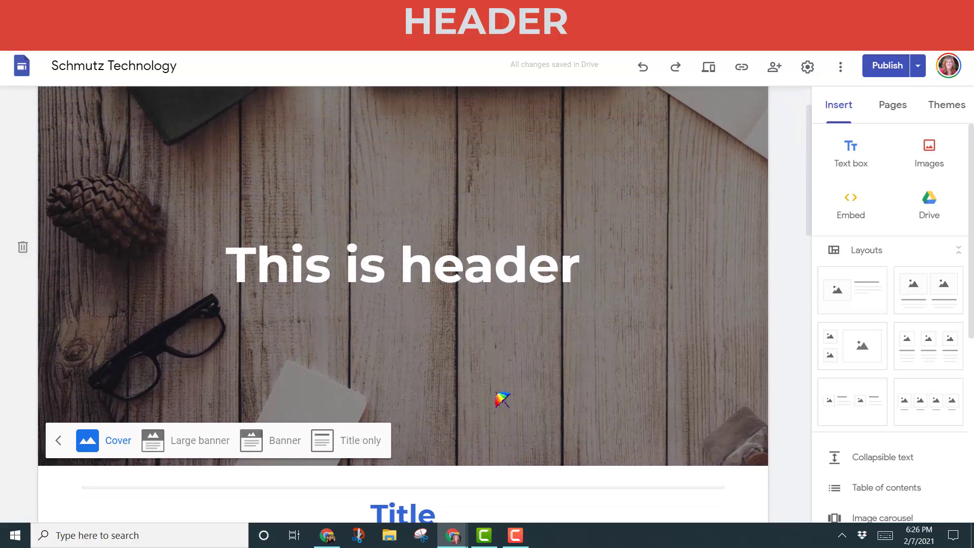
scroll(501, 401, "up", 2)
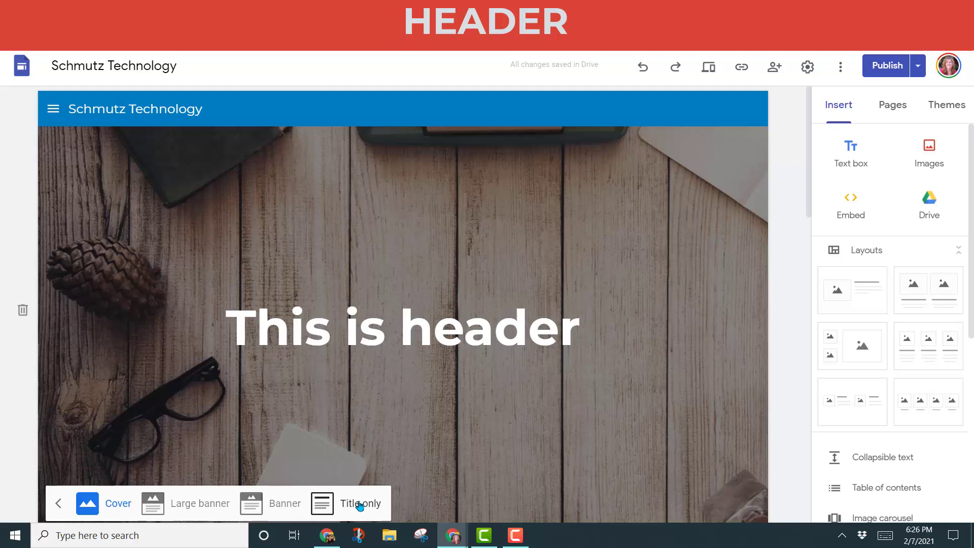
left_click(276, 503)
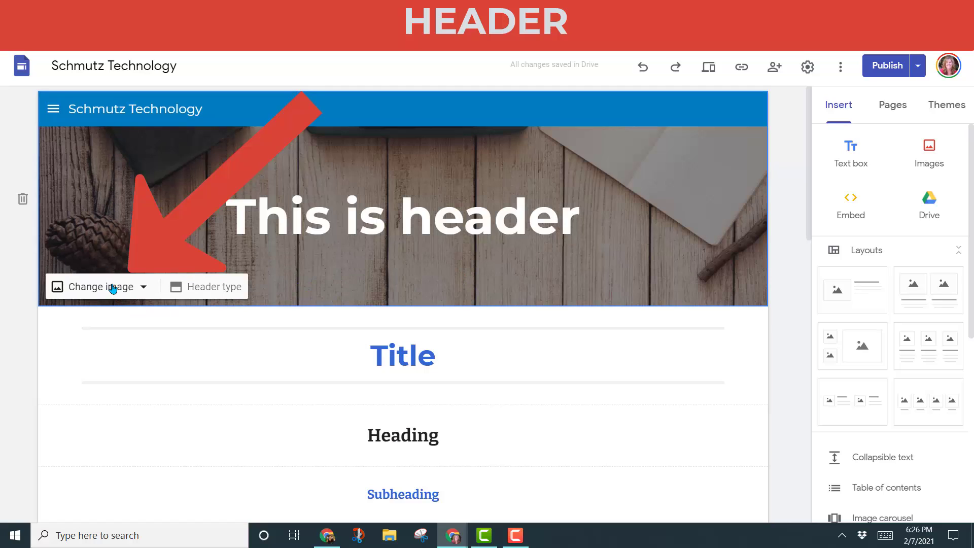
Step: Examine the gallery, By URL and Search sources for a replacement header image, and leave without choosing one
left_click(141, 288)
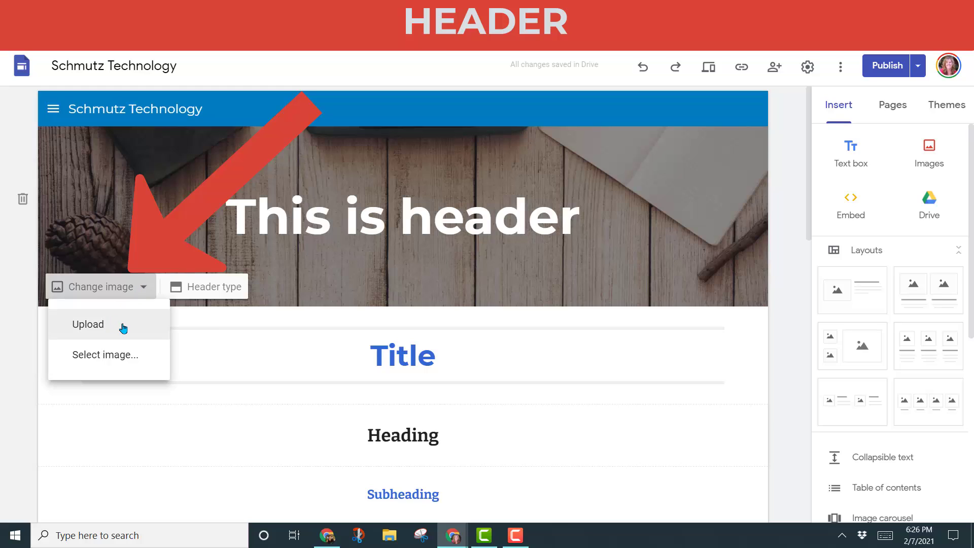
left_click(128, 358)
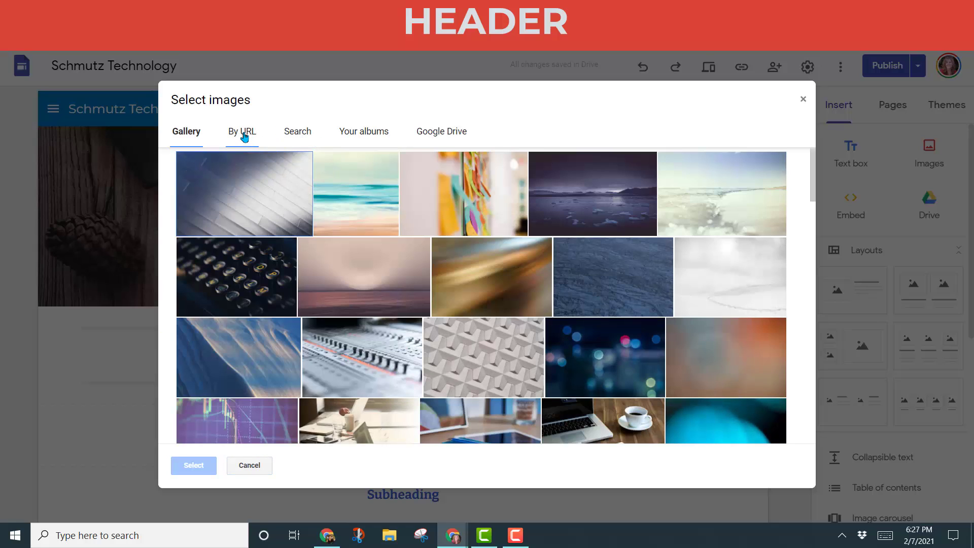
left_click(244, 134)
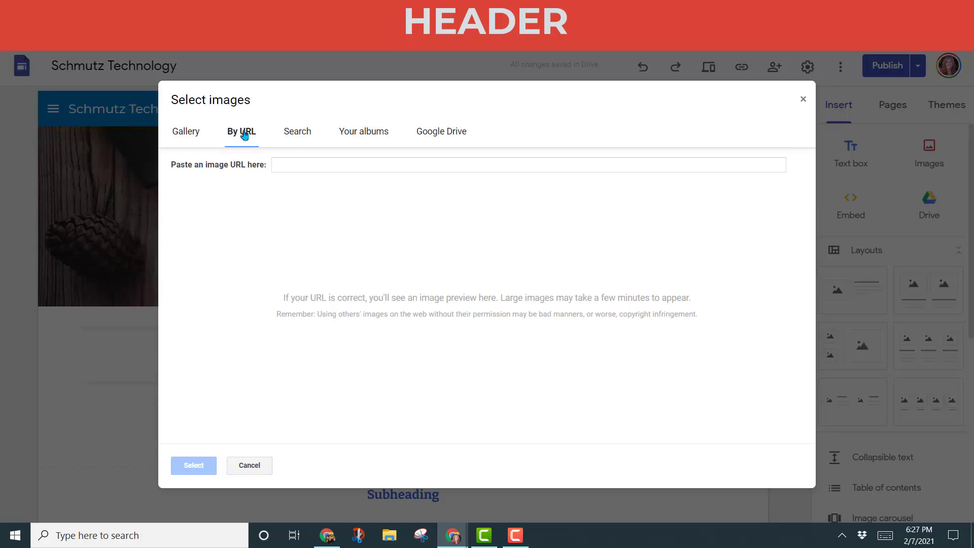
left_click(295, 135)
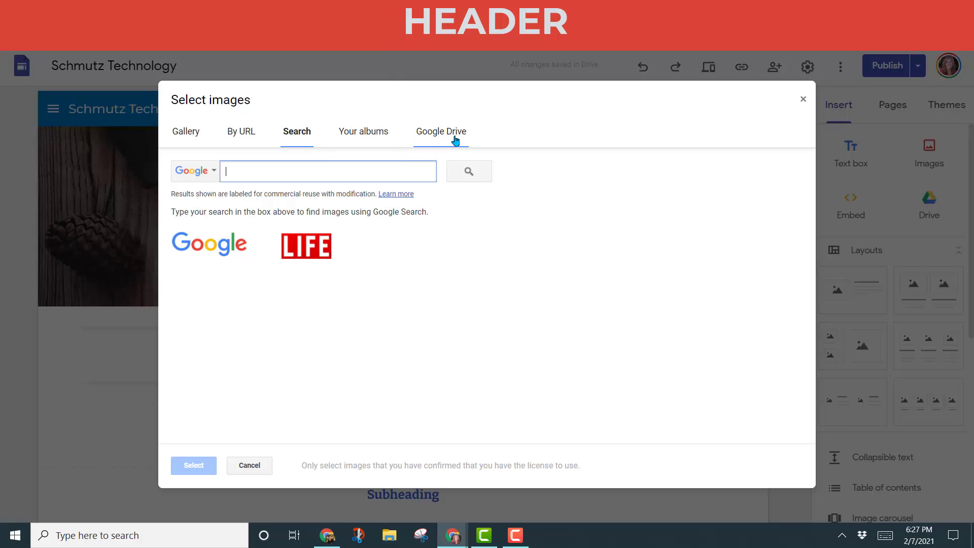
left_click(804, 102)
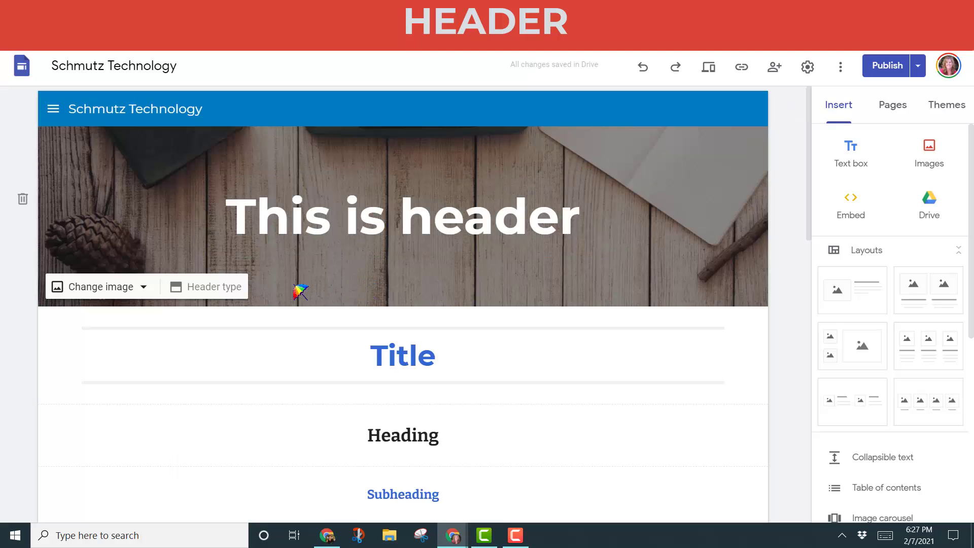
Step: Delete the page header and set the Heading text's font size to 30
left_click(23, 201)
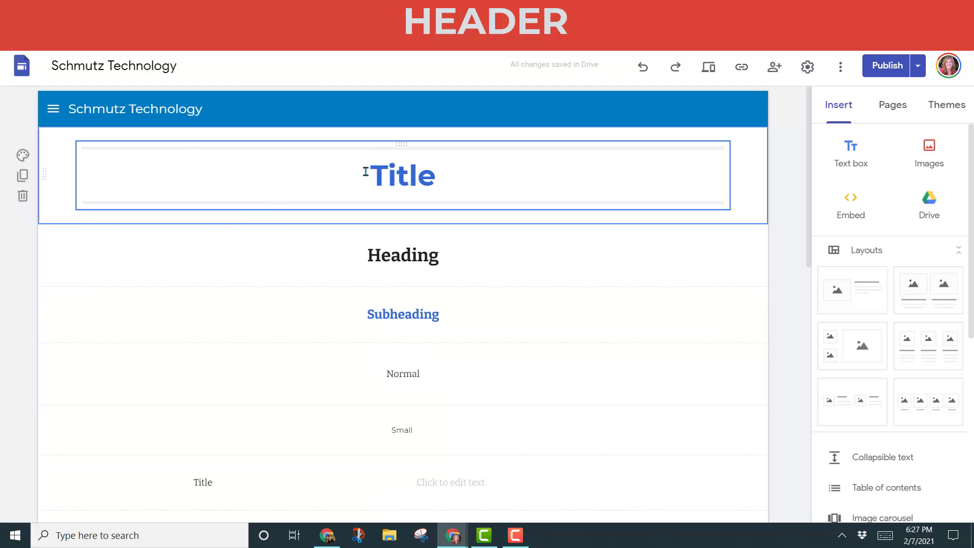
left_click(348, 257)
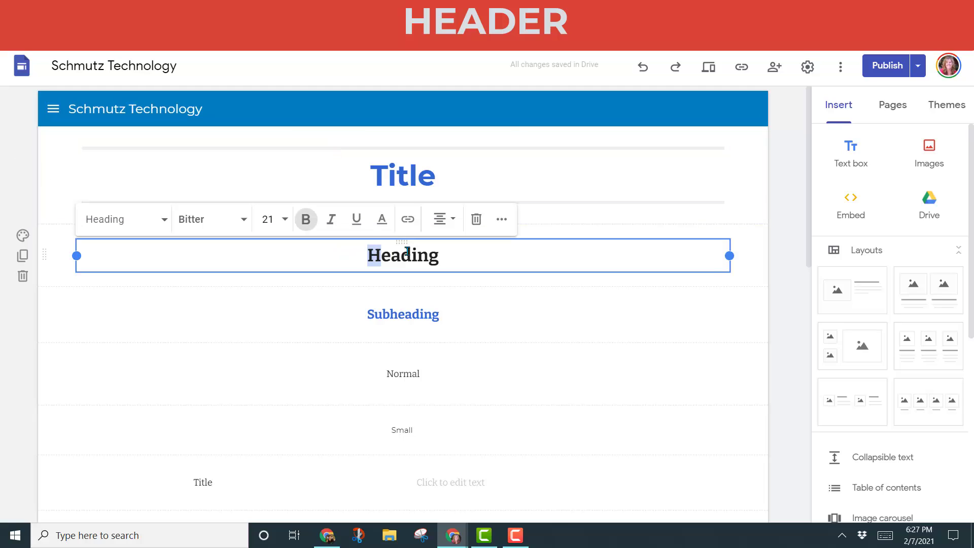
left_click_drag(370, 255, 503, 249)
left_click(285, 220)
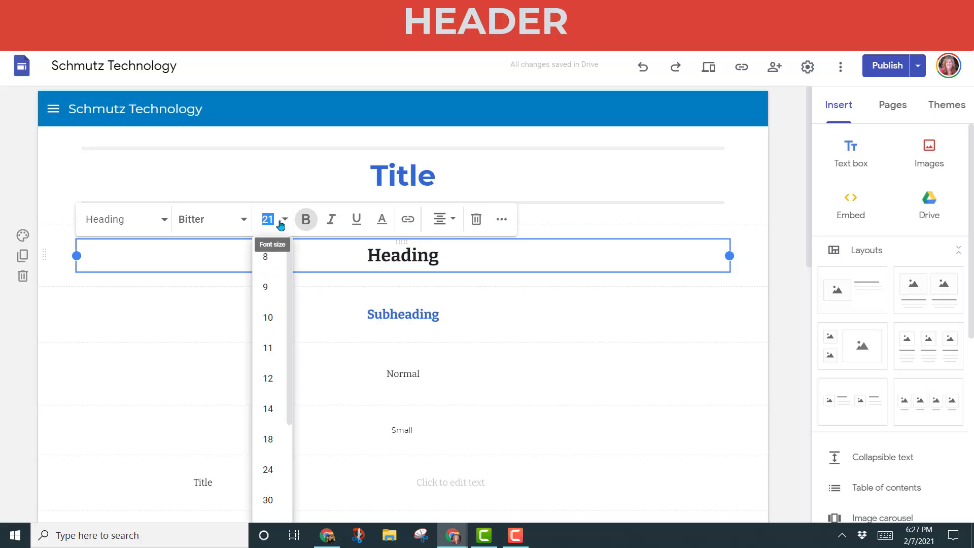
left_click(270, 499)
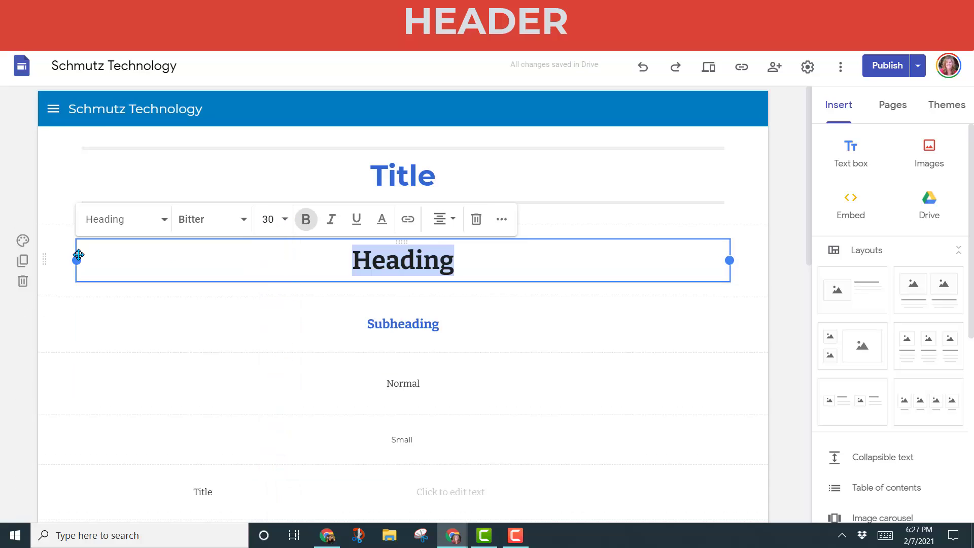
Step: Set the Heading section's background to the red herringbone-patterned image from the gallery
left_click(29, 243)
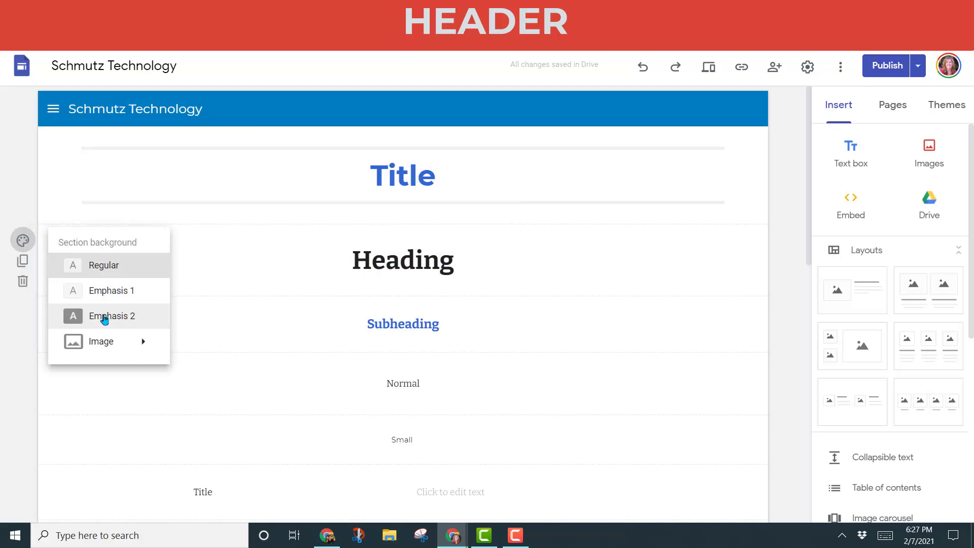
mouse_move(114, 348)
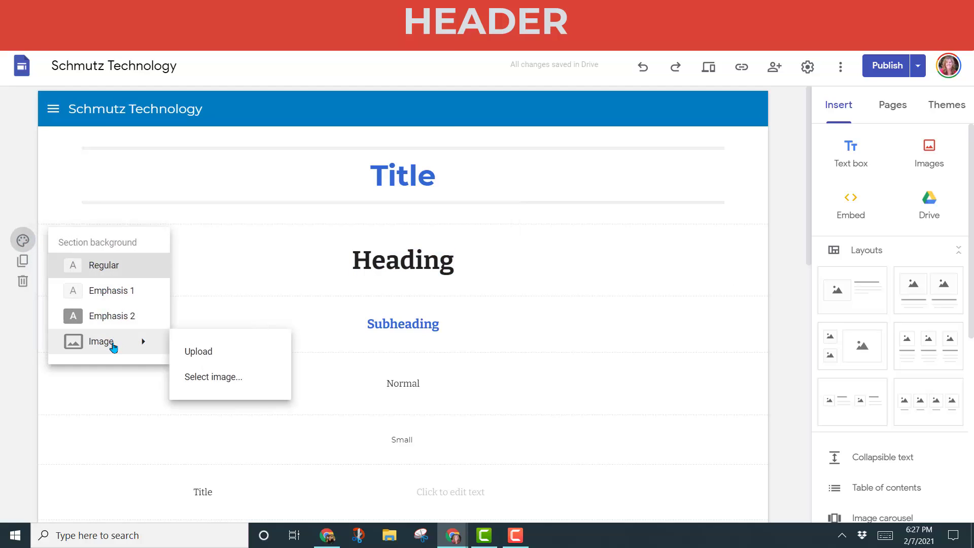
left_click(202, 376)
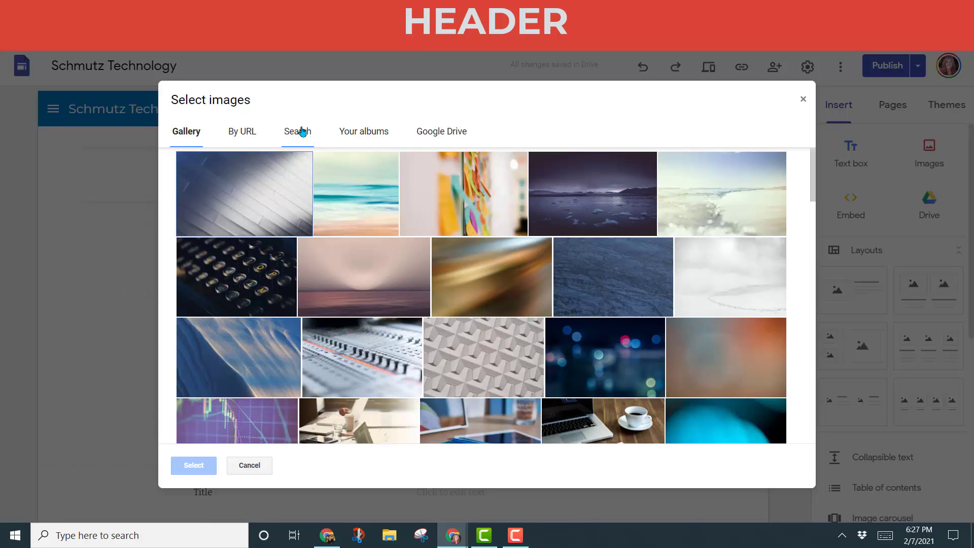
scroll(721, 318, "down", 3)
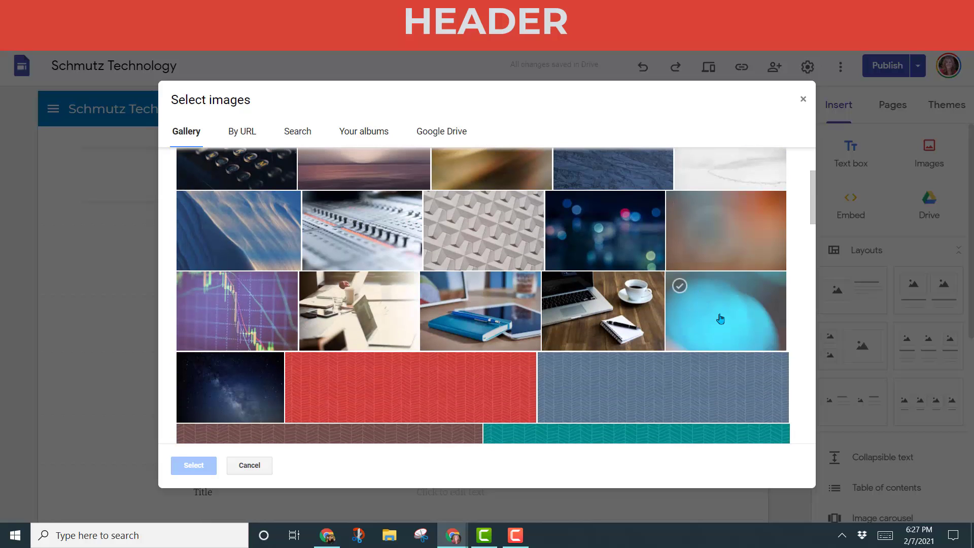
left_click(435, 404)
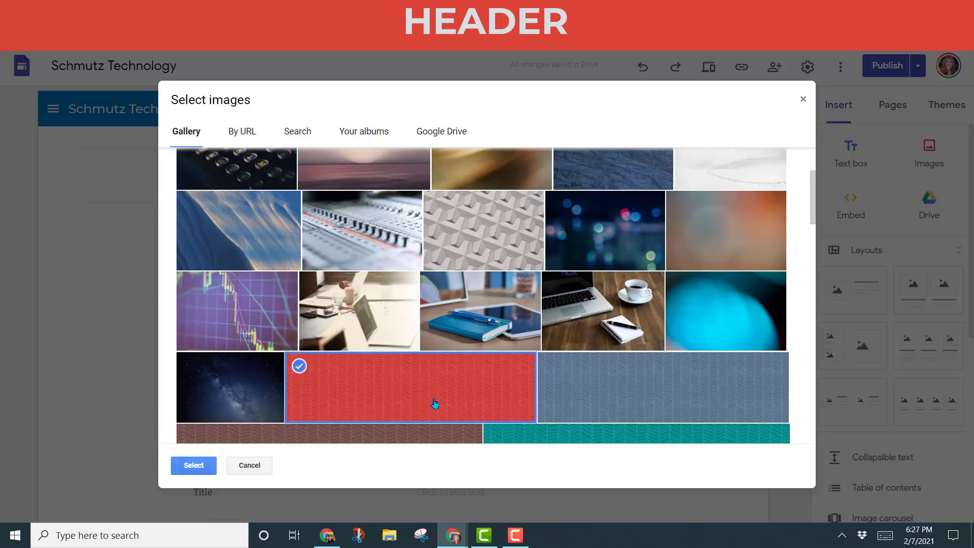
left_click(194, 466)
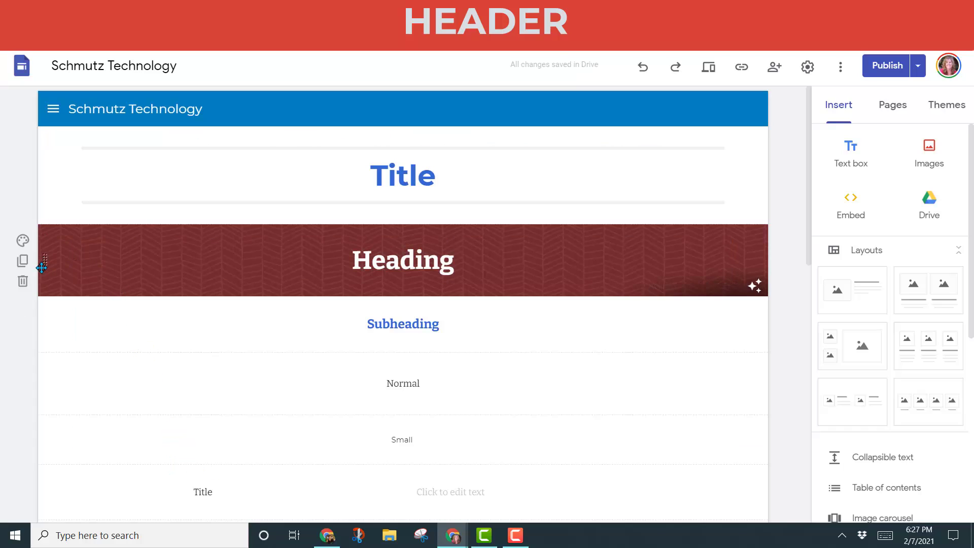
Step: Move the Heading section above the Title section so it comes first on the page
left_click_drag(42, 267, 54, 168)
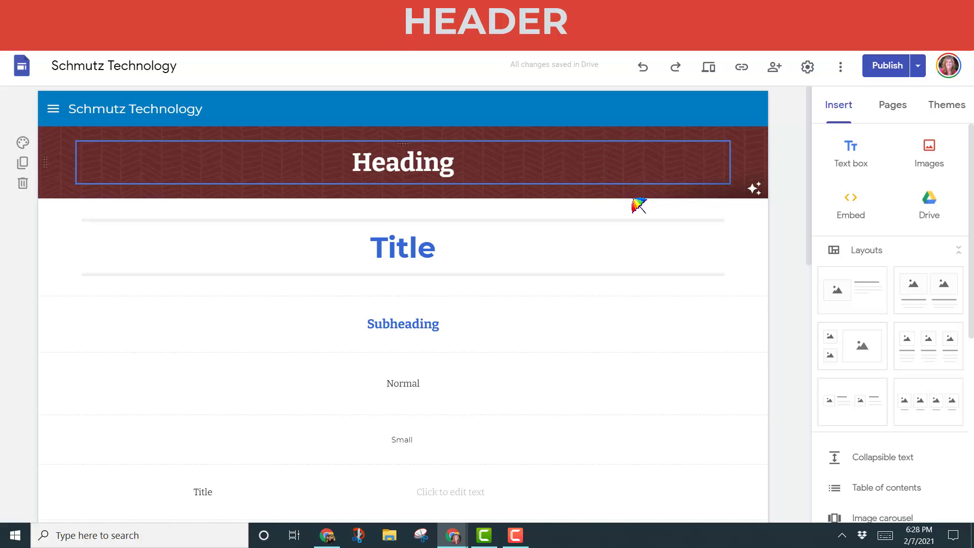
scroll(637, 261, "down", 4)
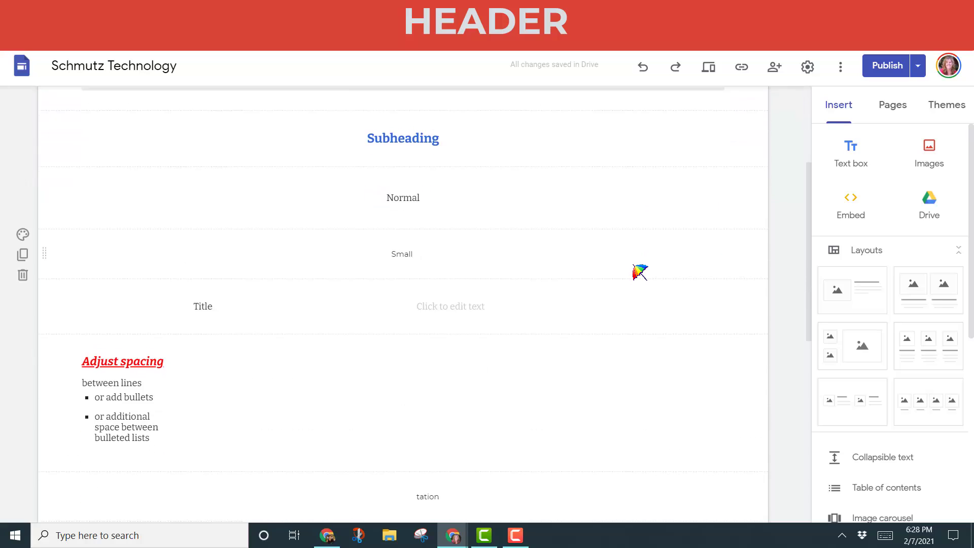
scroll(639, 269, "up", 4)
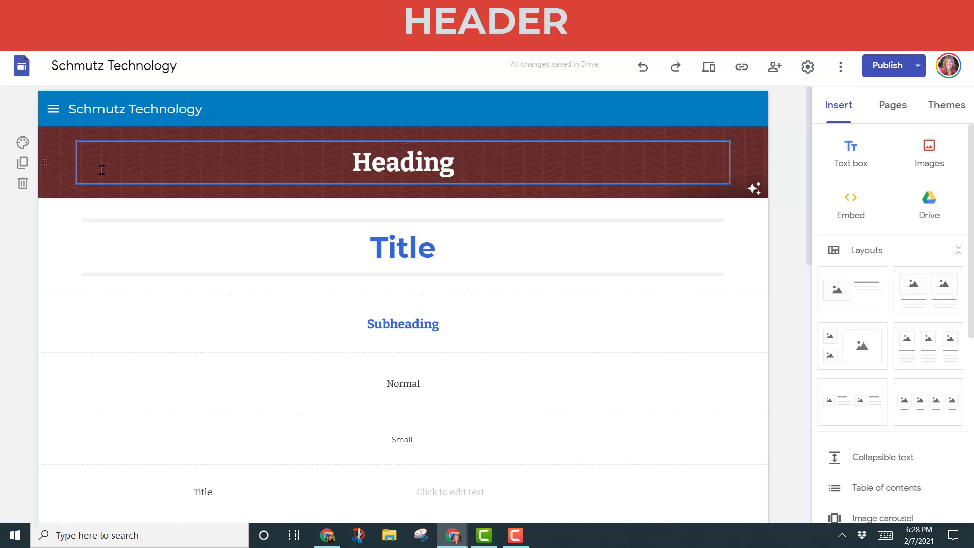